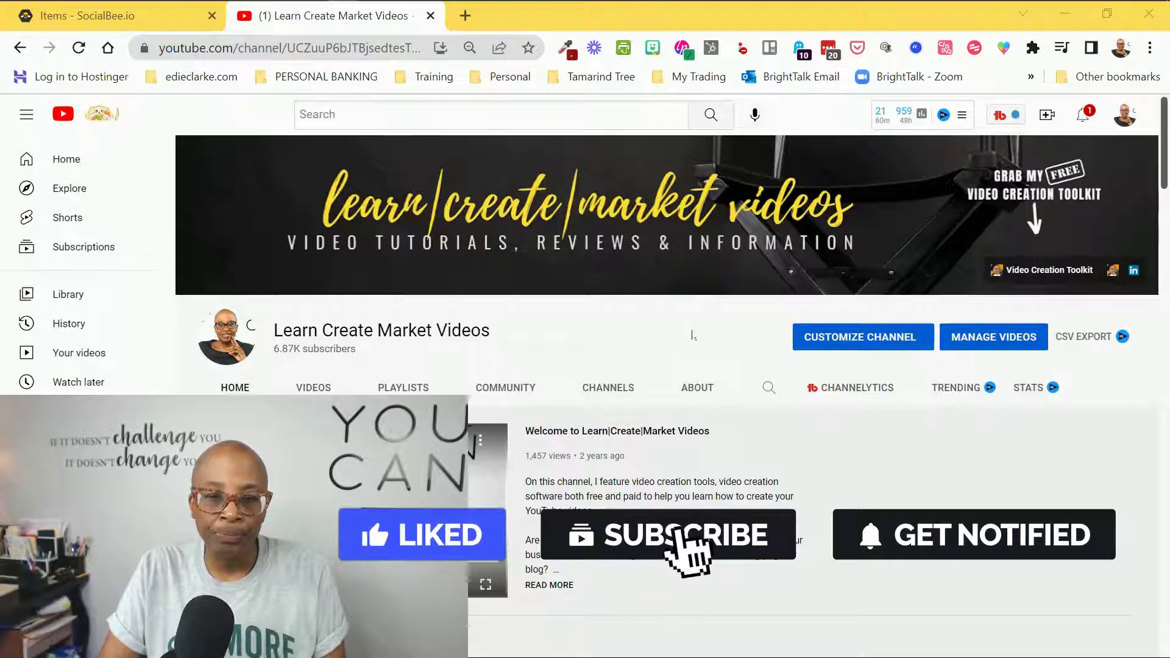
- View the channel page's source, find the feeds link, and copy its videos.xml RSS address
right_click(693, 335)
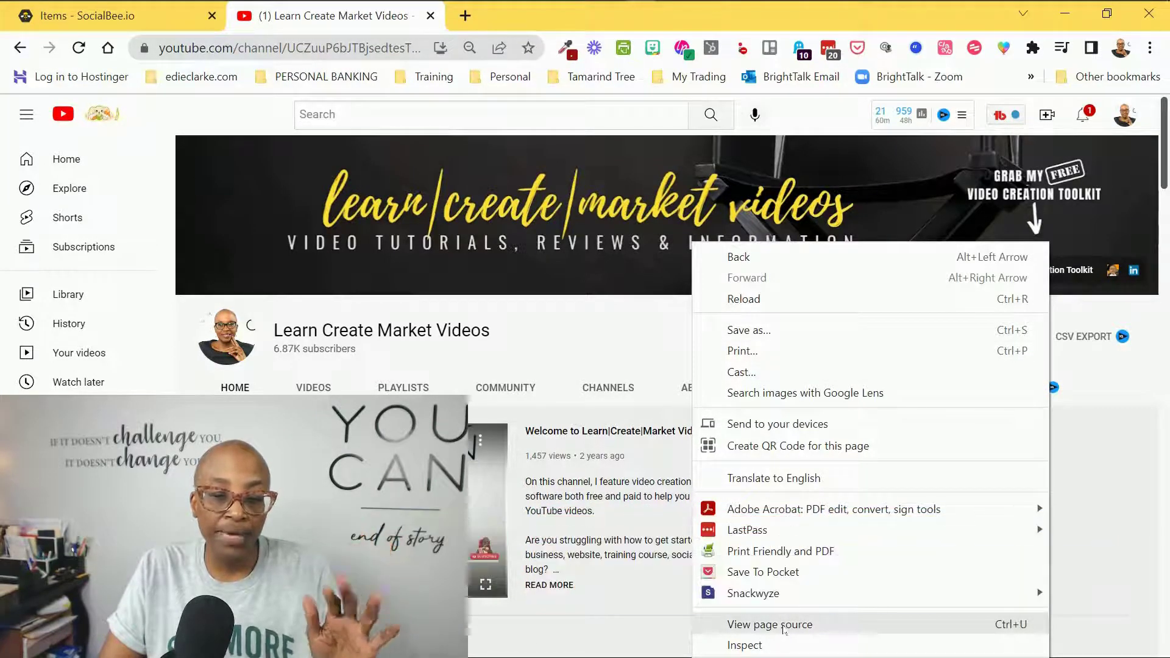
click(784, 629)
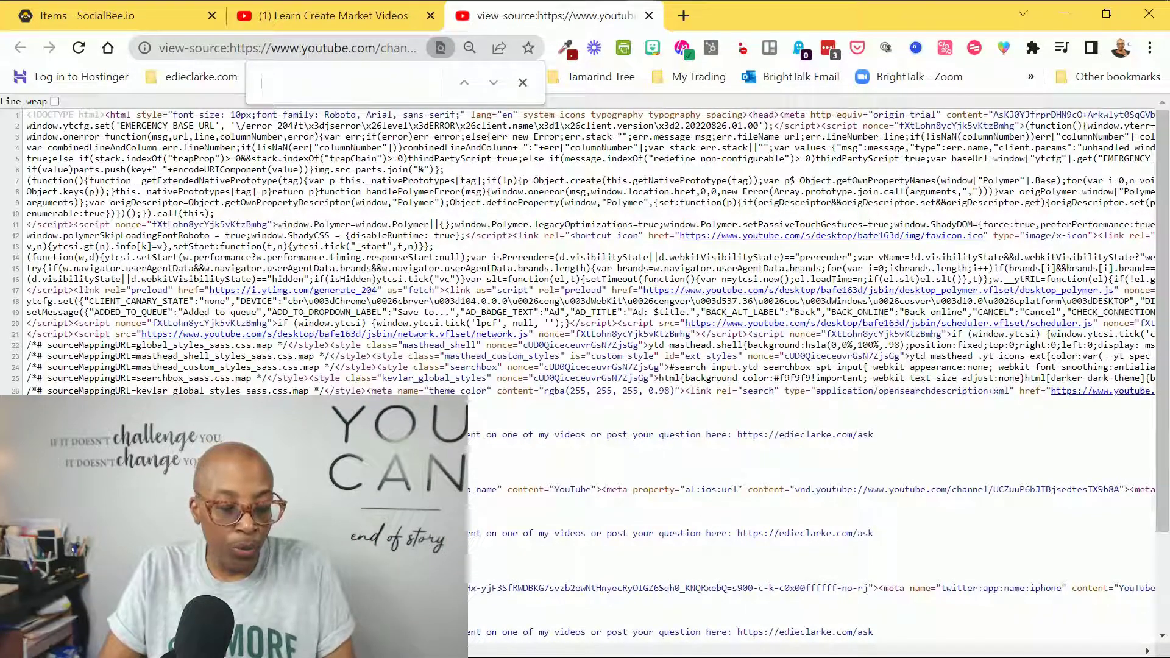
text(ds)
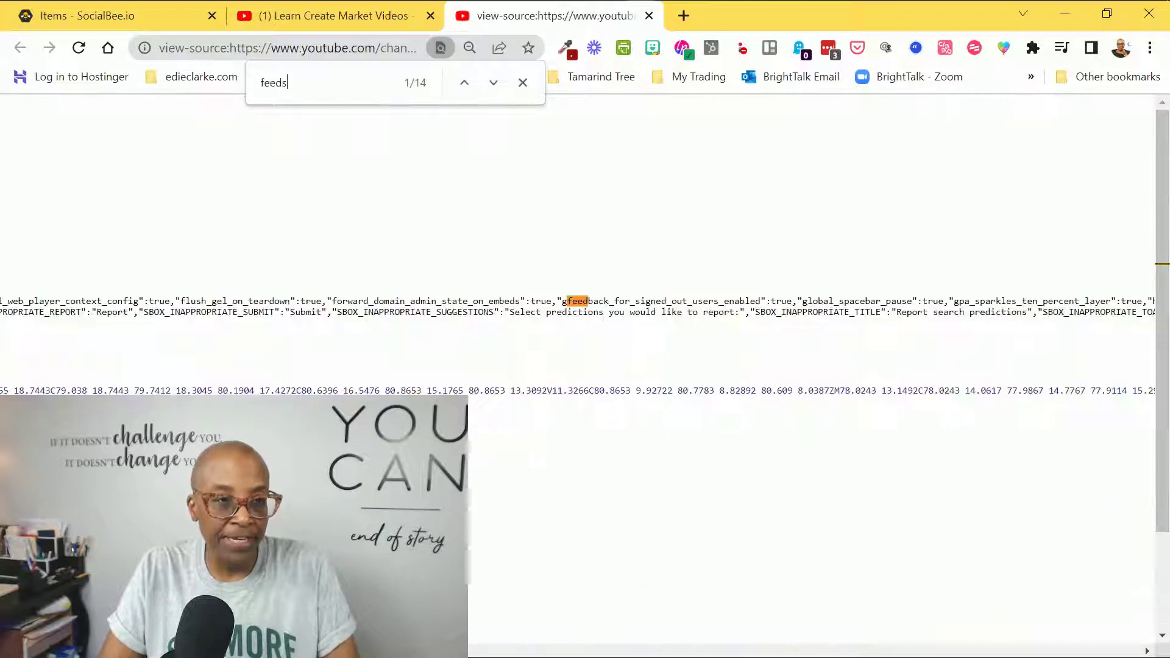
key(Return)
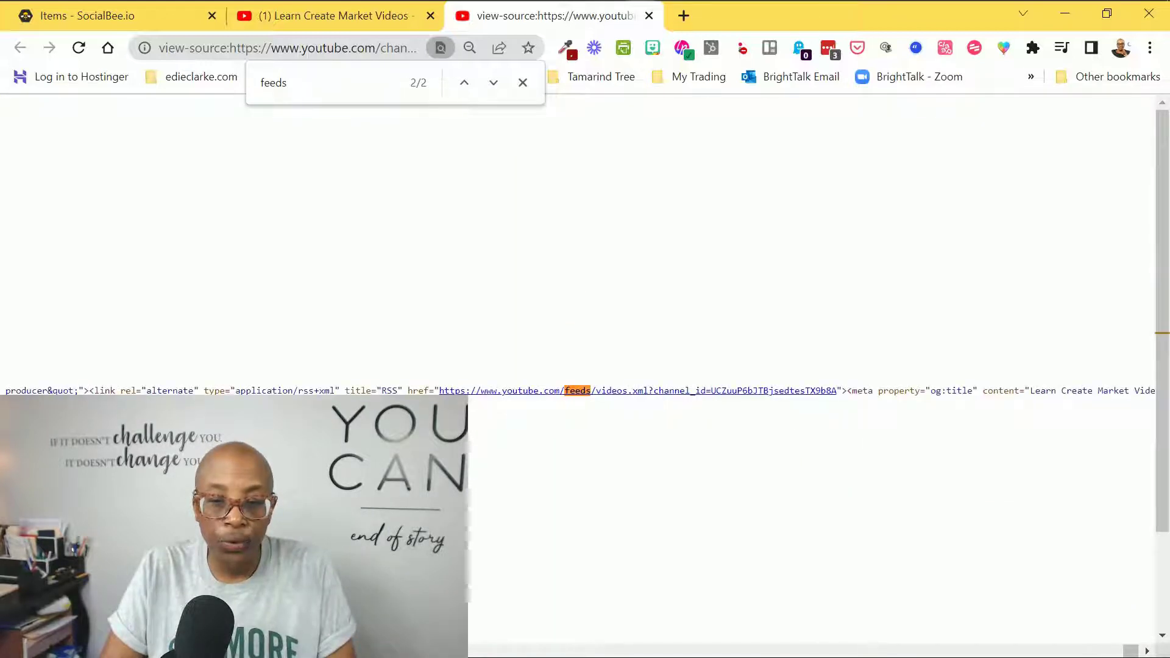
drag(849, 391, 456, 391)
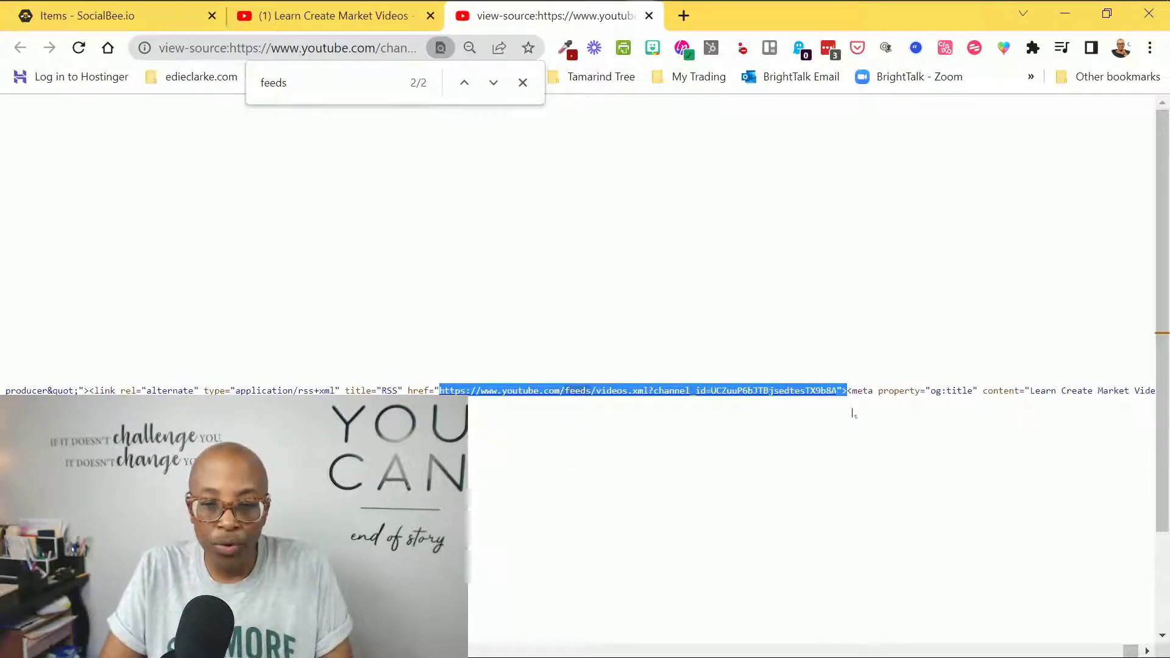
click(838, 446)
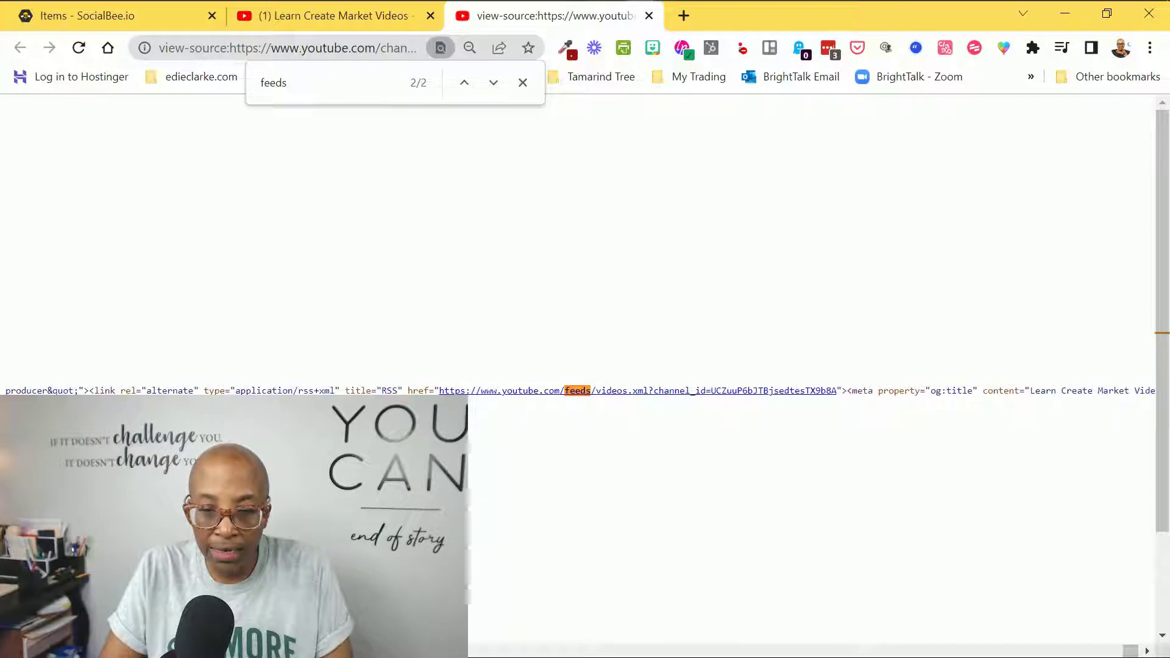
drag(815, 390, 444, 390)
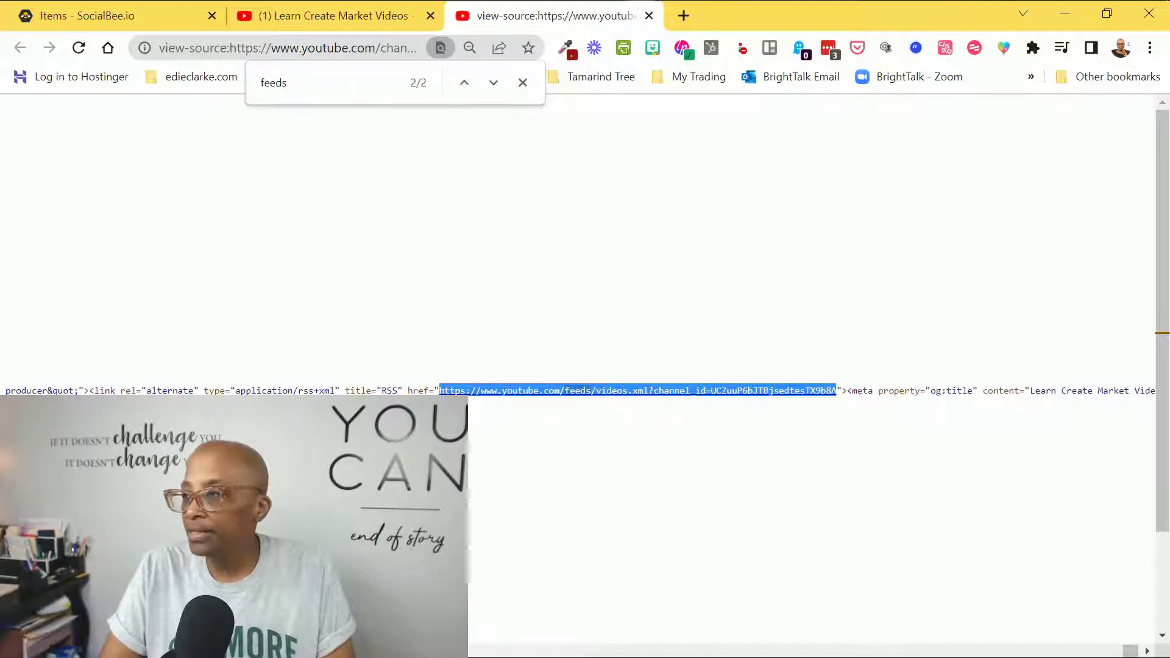
key(alt+Tab)
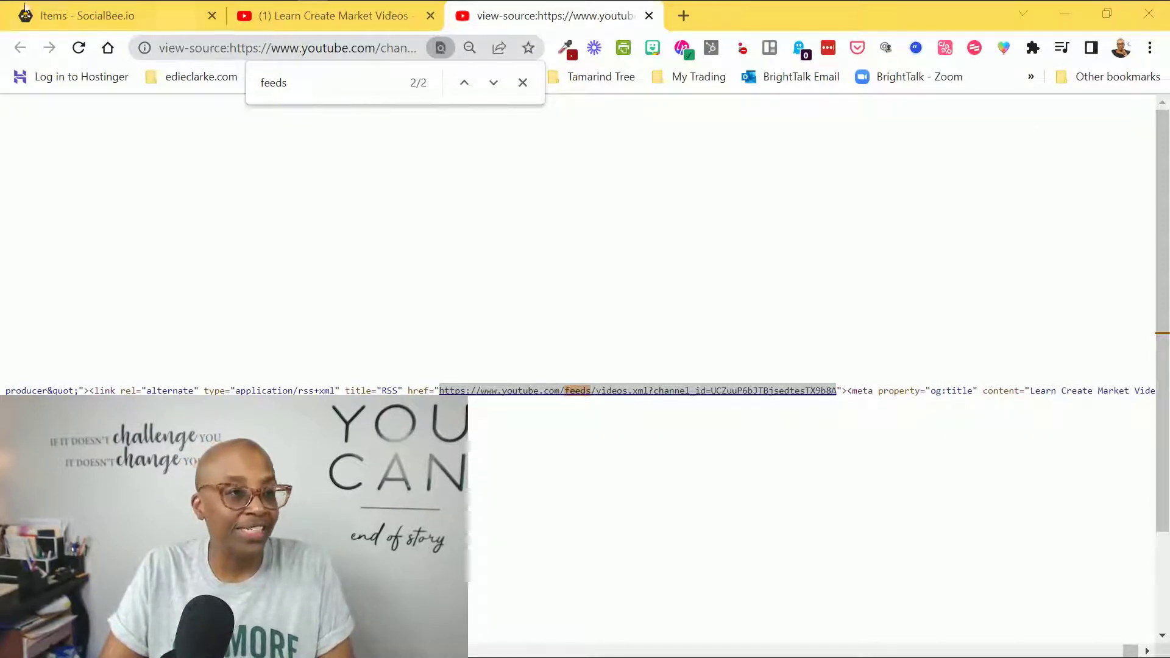
- Switch to SocialBee and go to the RSS feeds list under Content
click(97, 16)
click(286, 124)
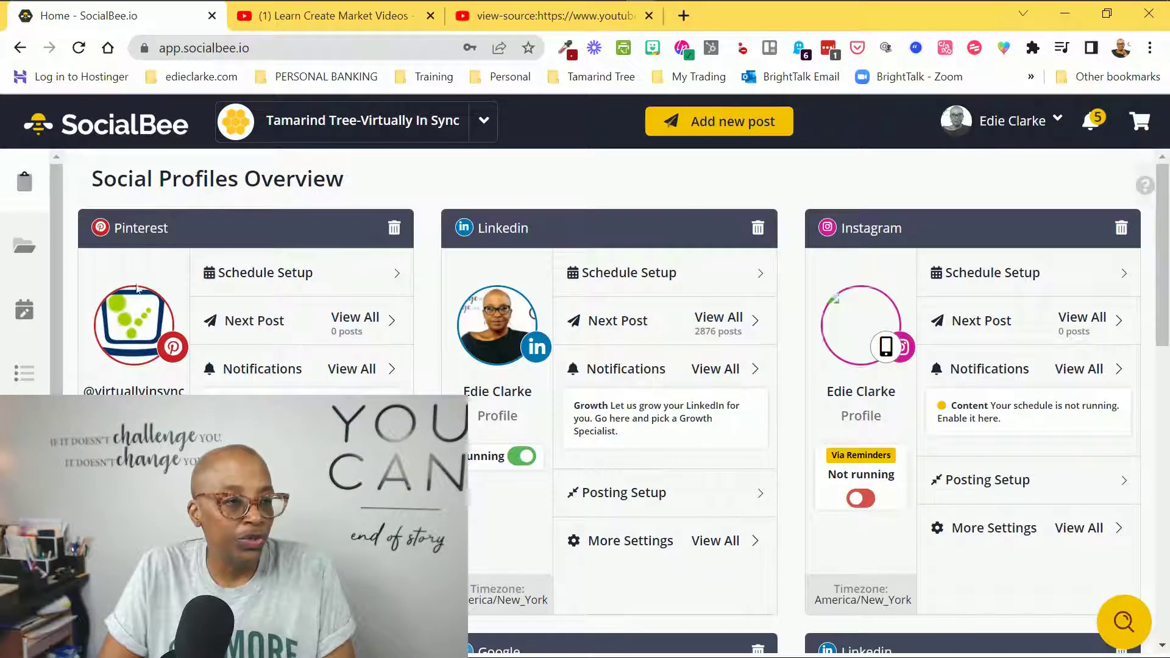
click(24, 247)
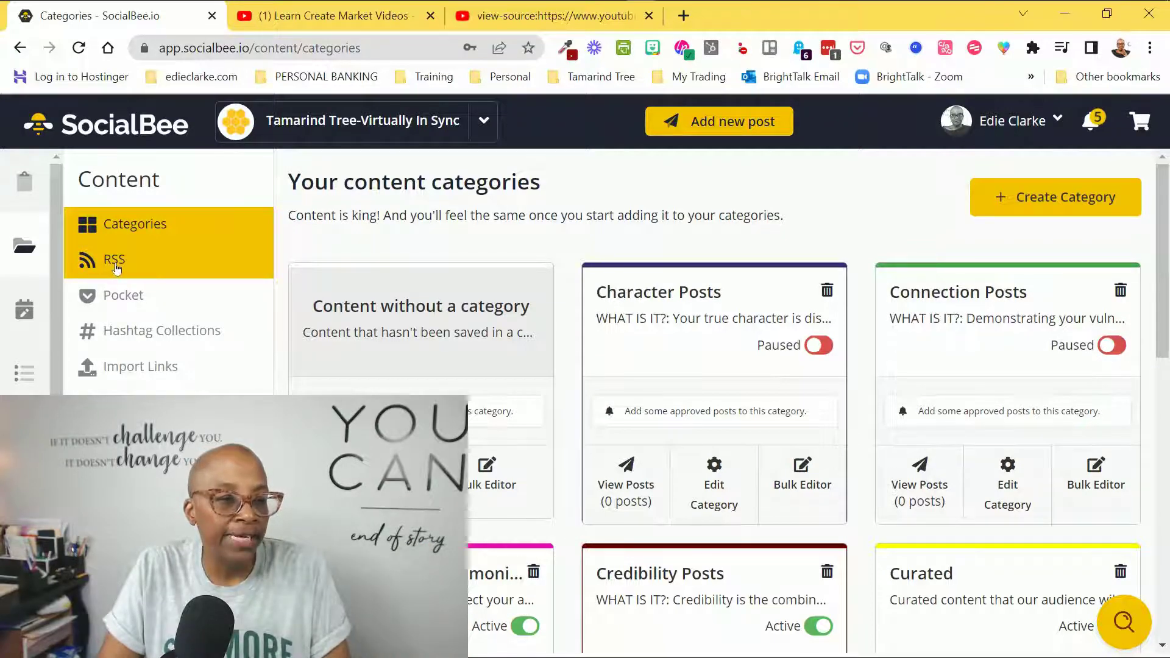
click(115, 265)
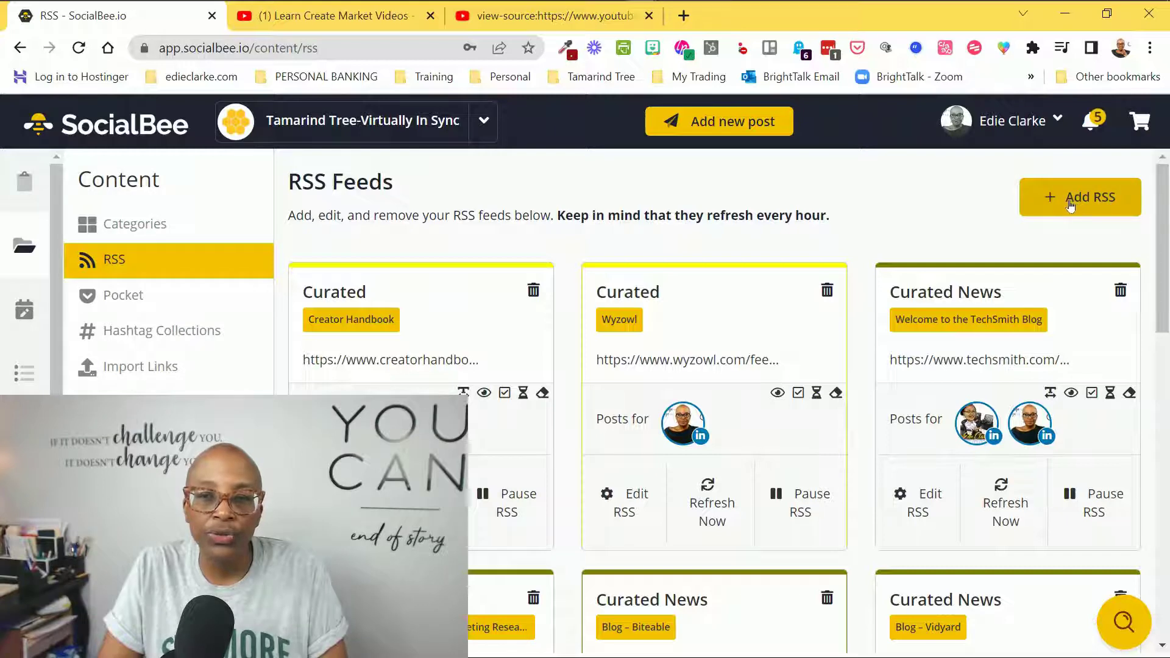
- Start a new RSS feed, accept the suggested channel feed URL, then close the editor
click(1070, 206)
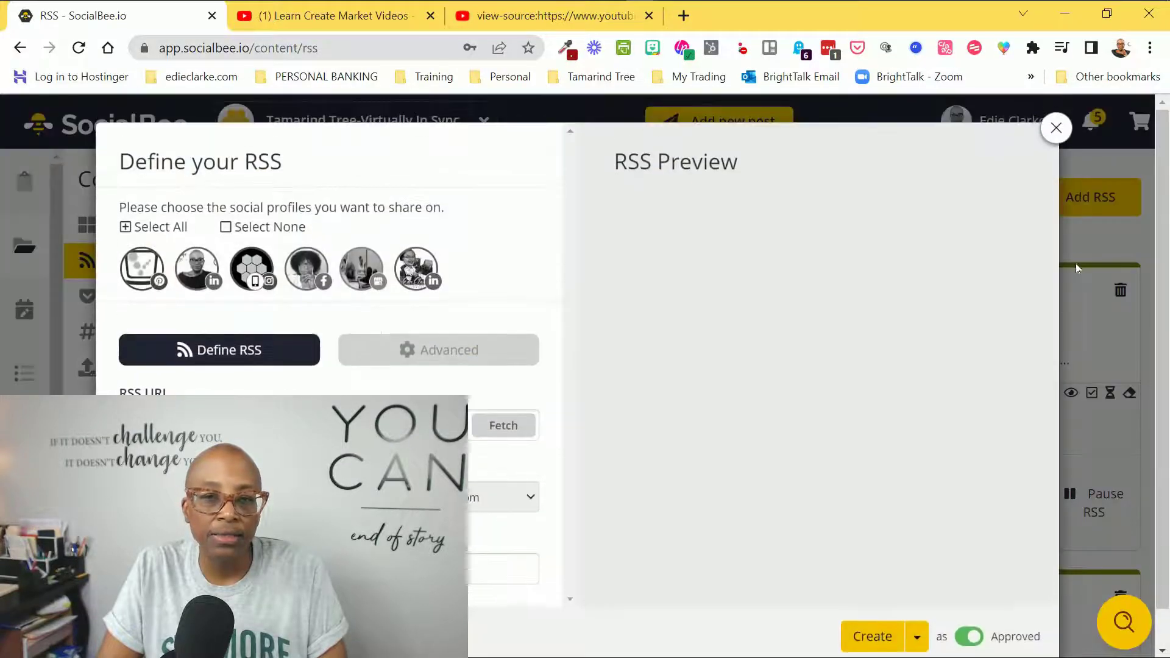
click(451, 425)
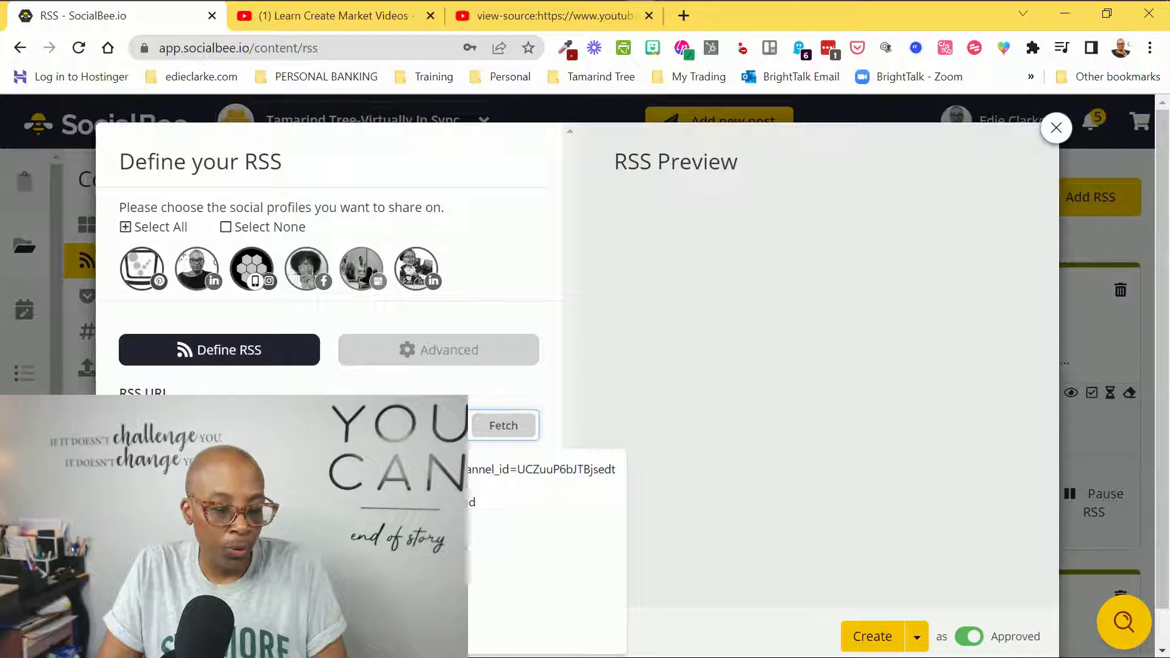
key(Down)
key(Return)
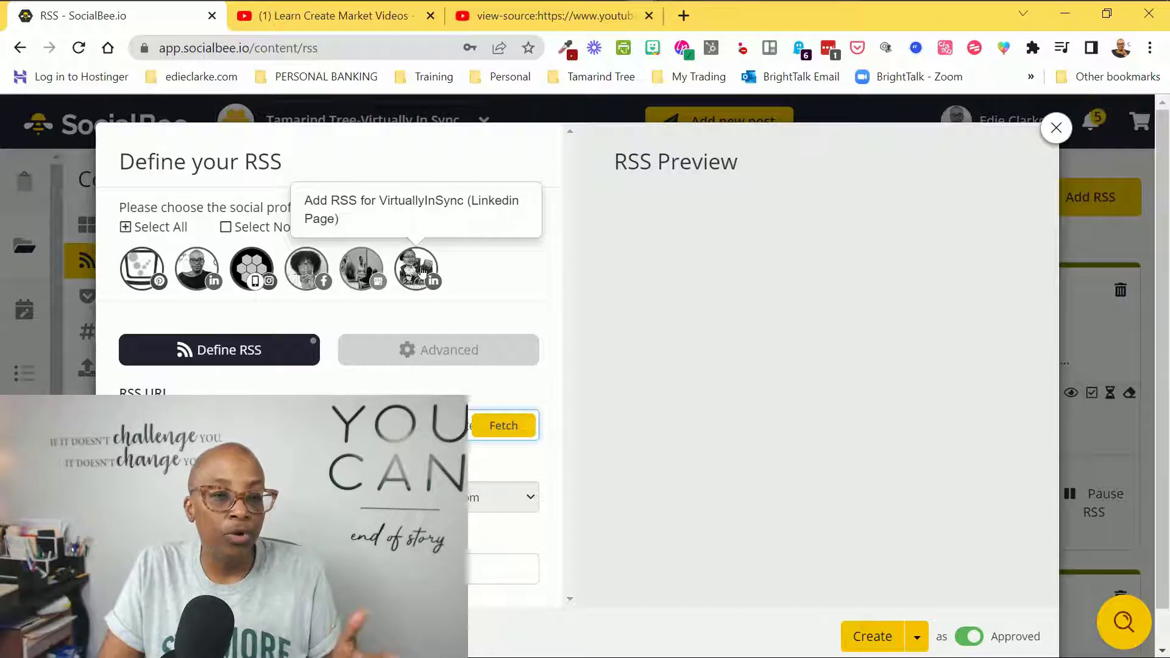
click(1053, 129)
- Confirm closing the RSS editor and review posts in the My YouTube Videos category
click(802, 275)
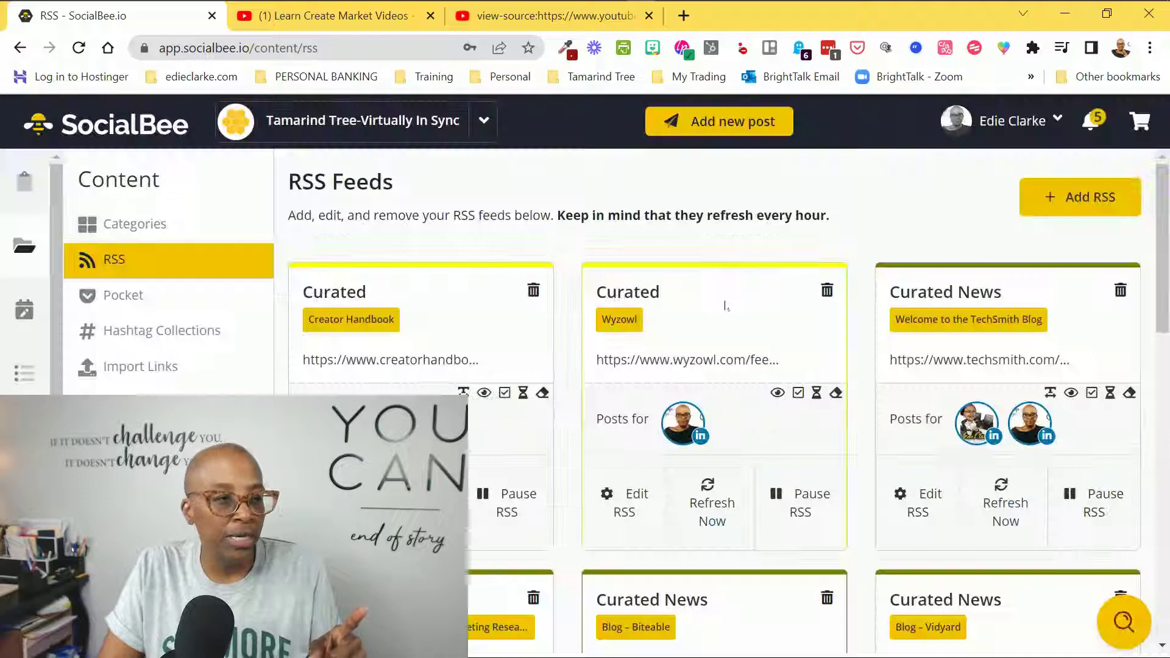
click(143, 232)
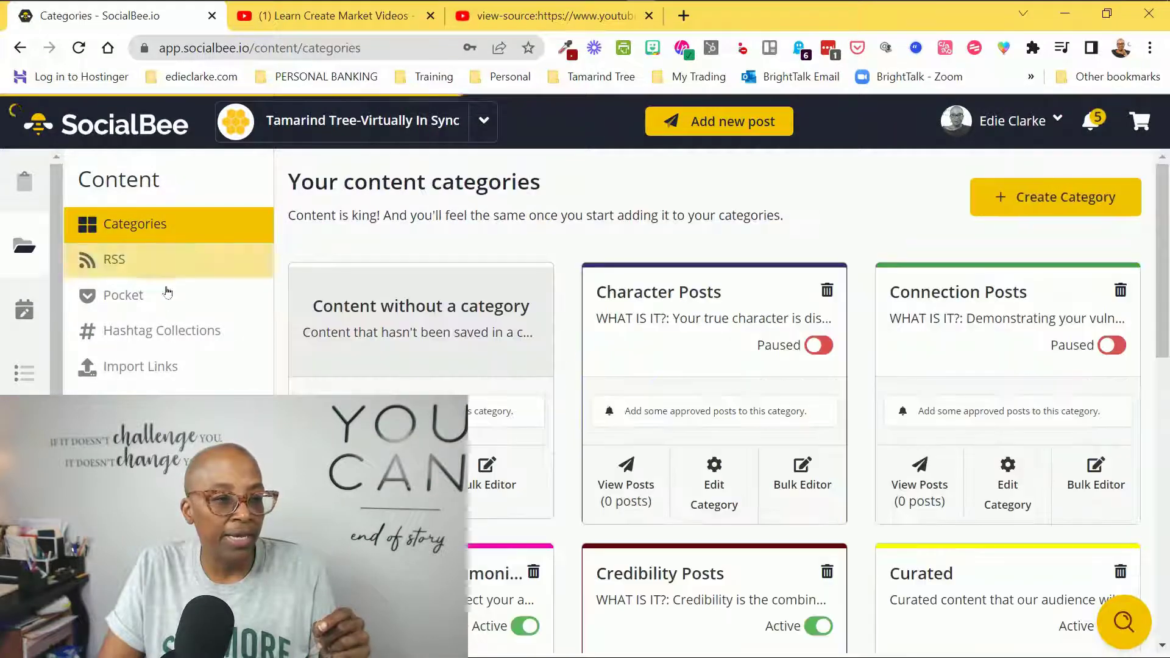
scroll(885, 430, down, 10)
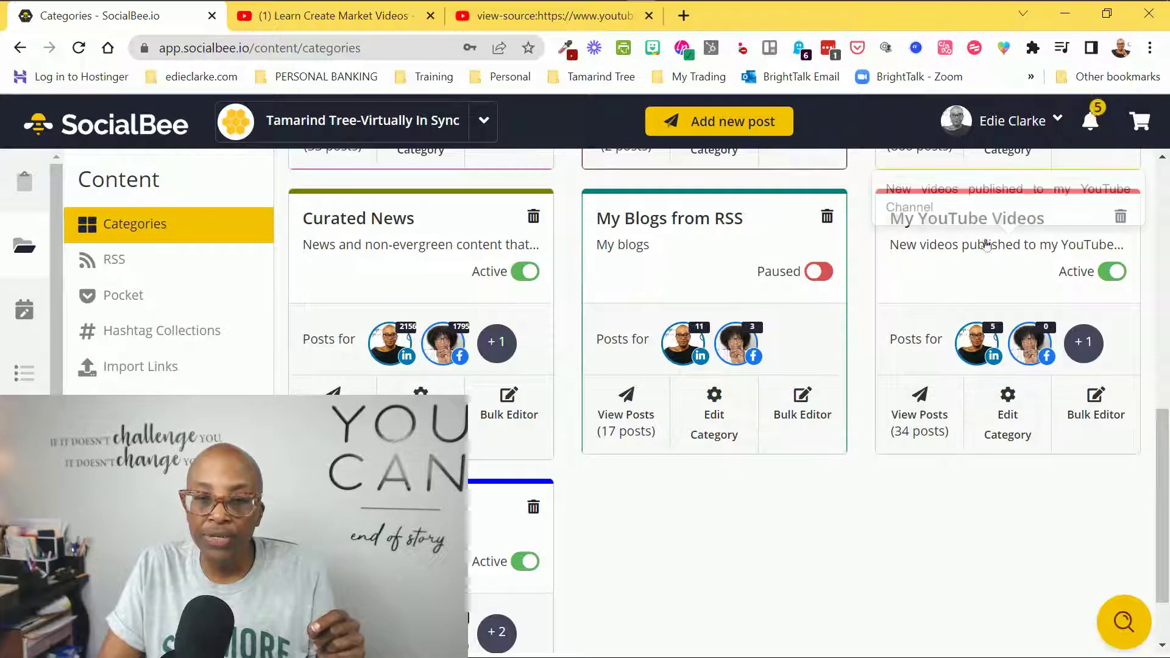
click(921, 401)
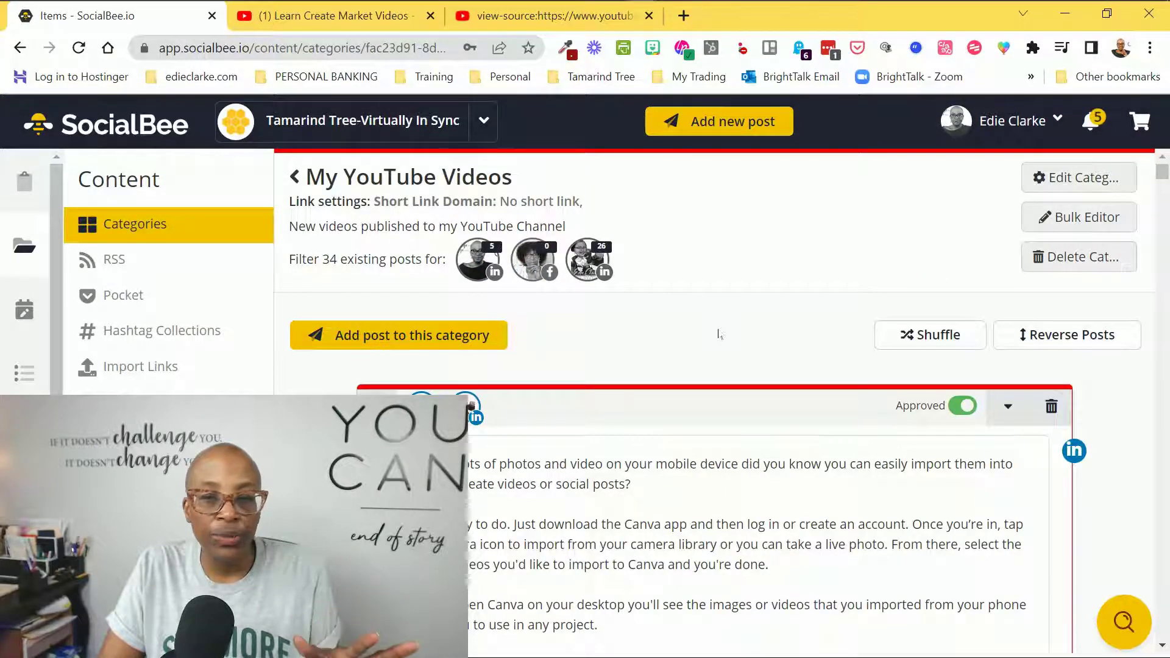
scroll(717, 335, down, 1)
scroll(719, 334, down, 1)
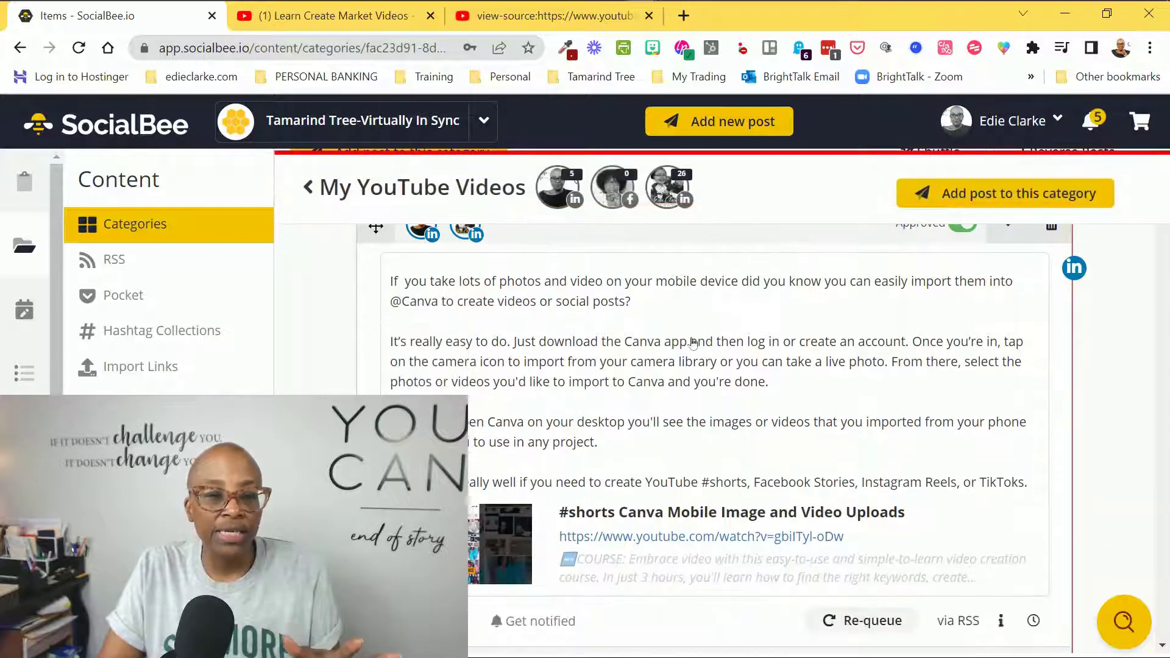
scroll(516, 334, up, 1)
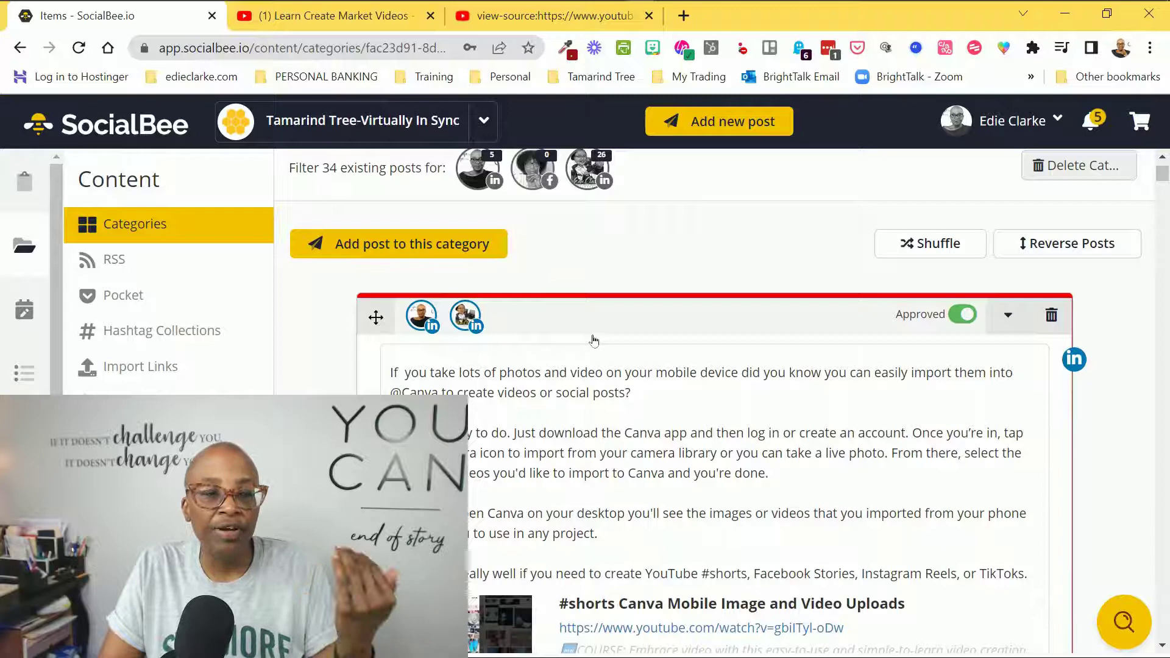
- Return to the RSS feeds list and locate the My YouTube Videos feed card
click(134, 271)
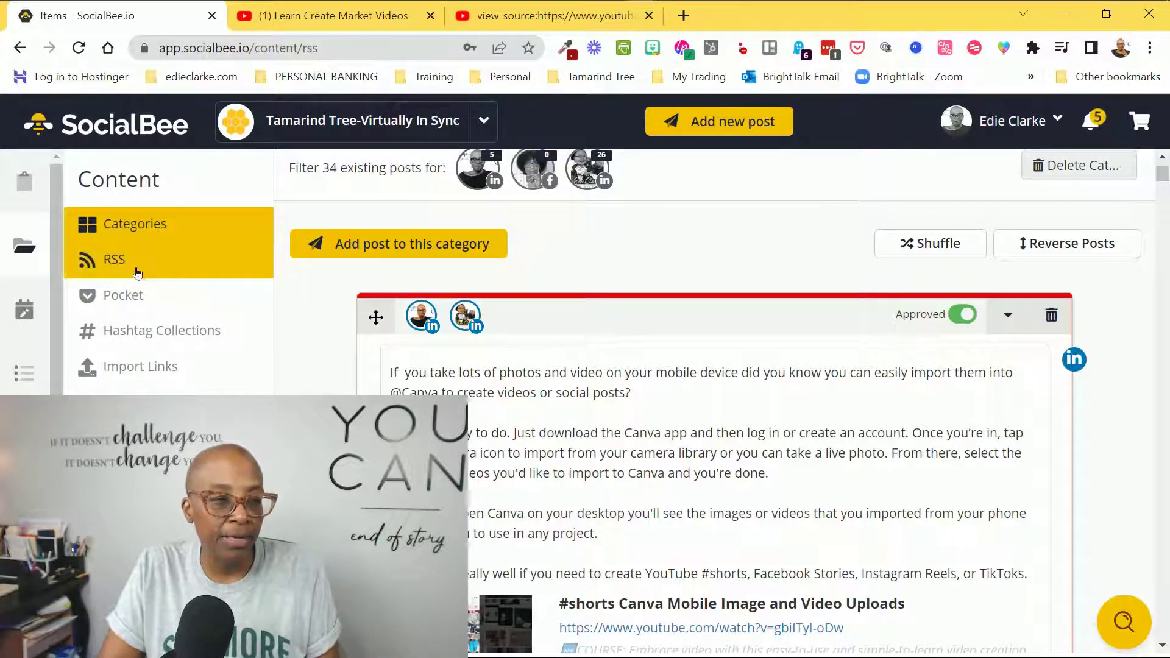
scroll(981, 366, down, 4)
scroll(988, 373, down, 6)
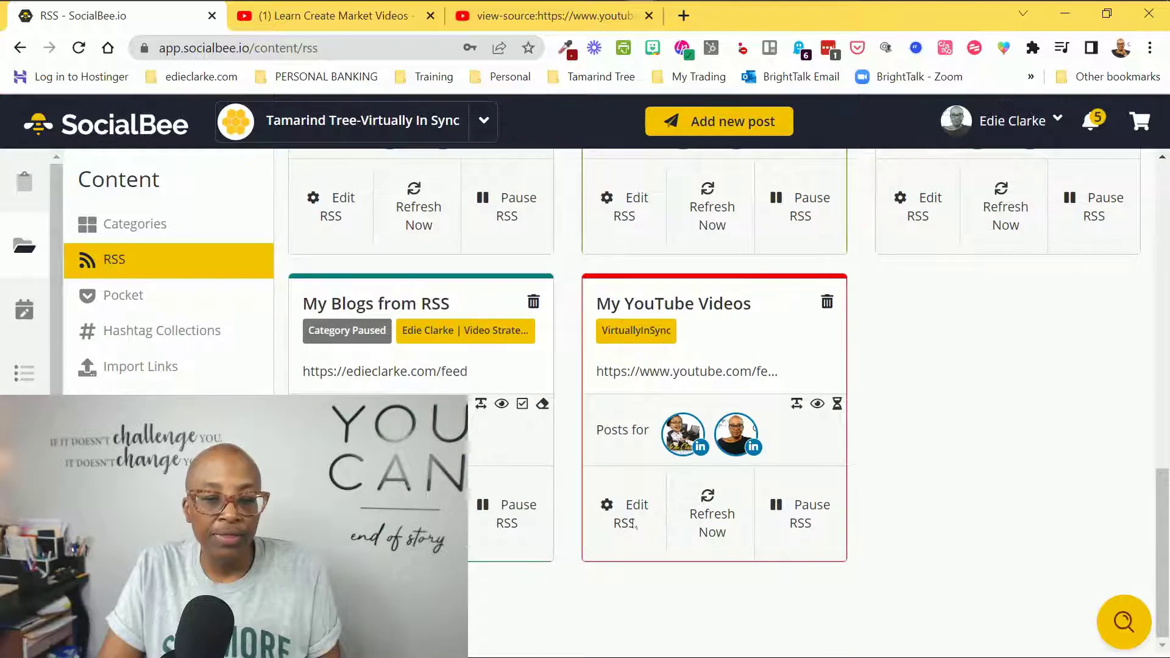
click(621, 525)
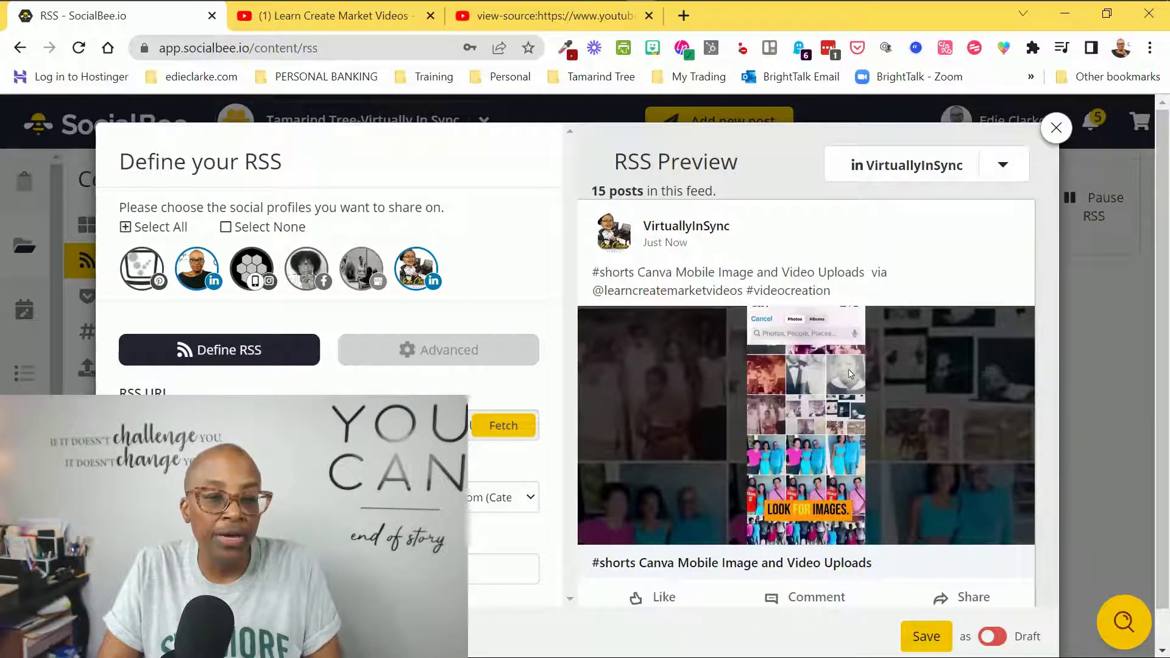
scroll(850, 374, down, 8)
scroll(813, 296, up, 8)
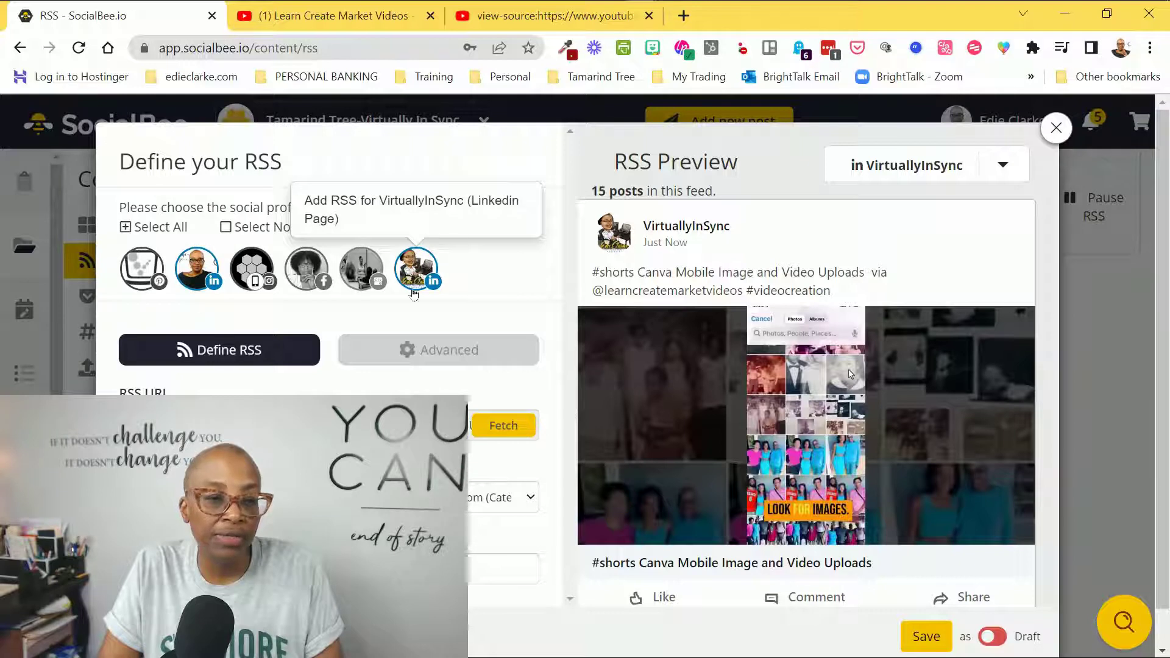
- In the feed's Advanced settings, set the post text to RSS Post Title
click(419, 352)
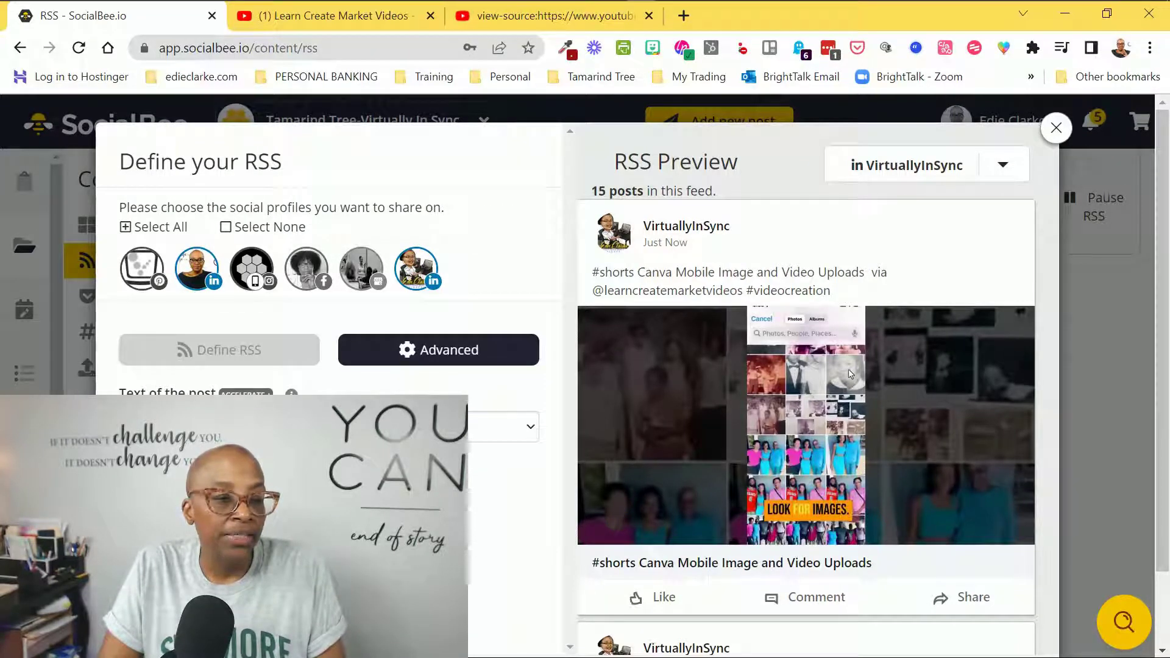
click(427, 427)
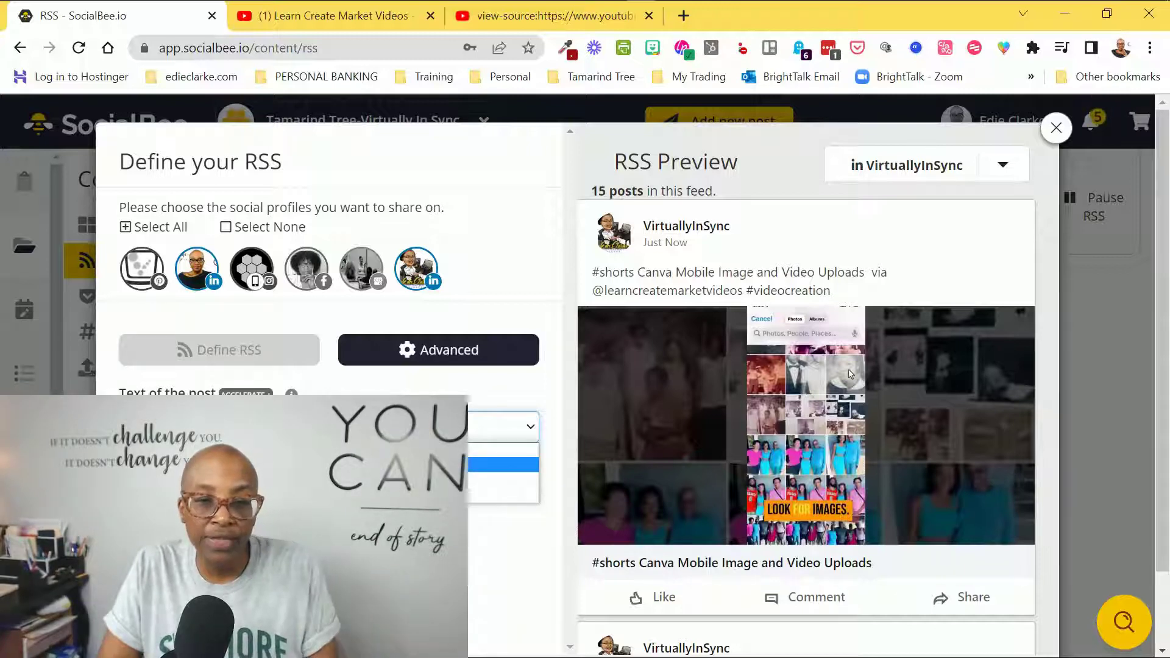
drag(864, 272, 592, 272)
click(502, 427)
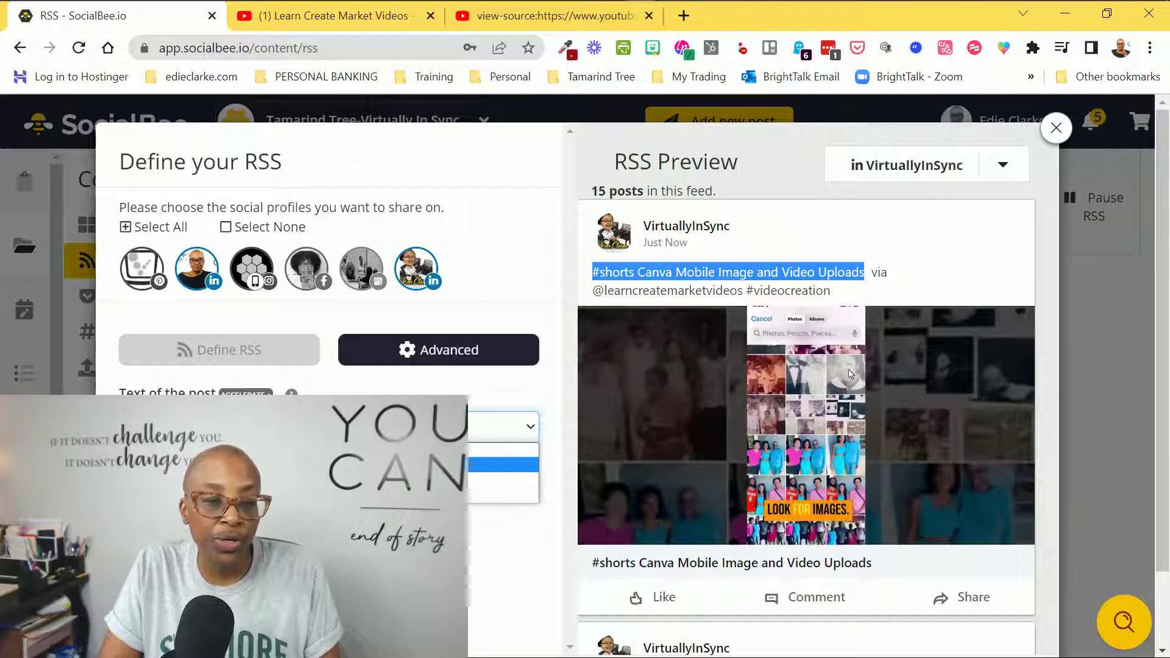
key(Return)
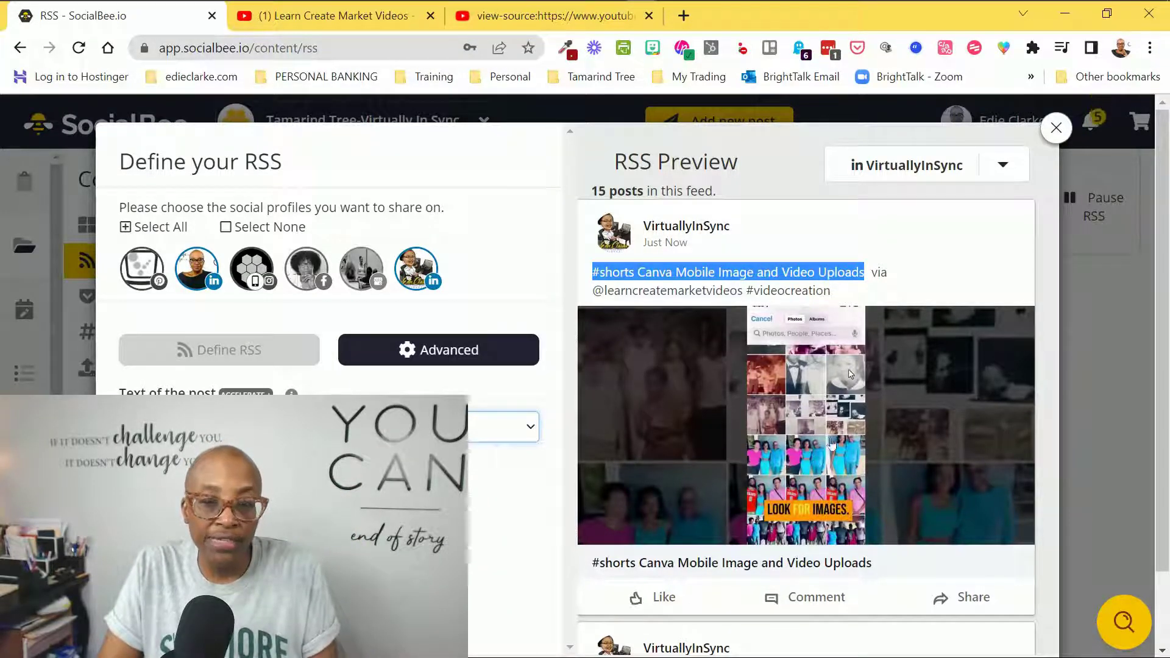
scroll(830, 441, down, 6)
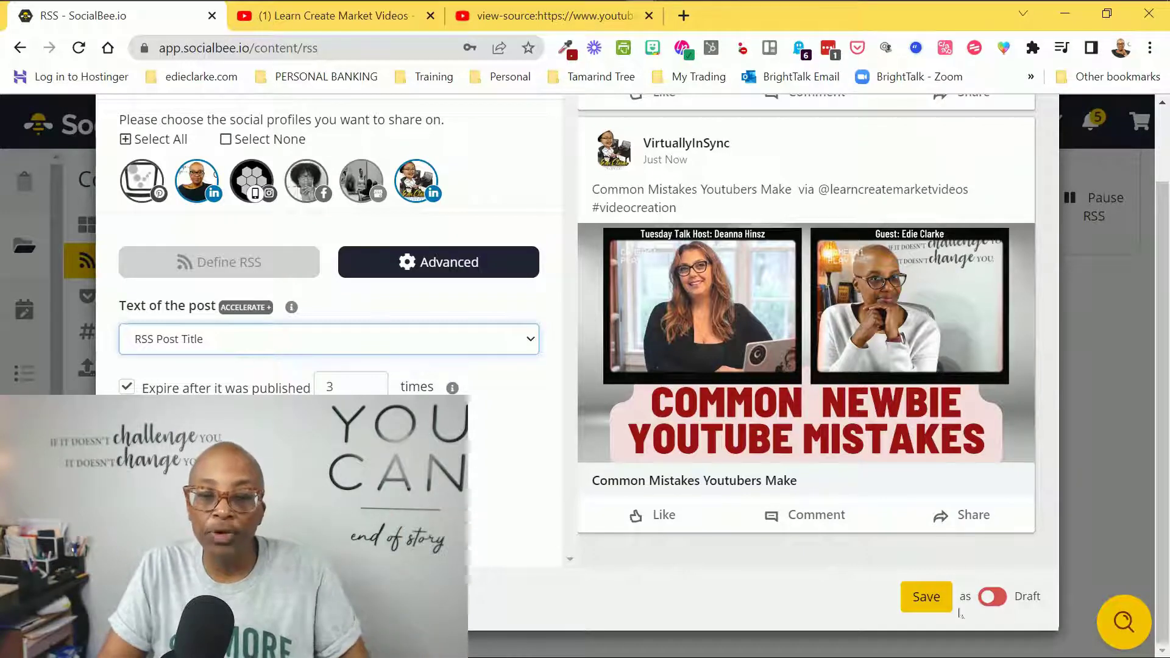
- Save the feed settings, then view the posts in the My YouTube Videos category
click(923, 609)
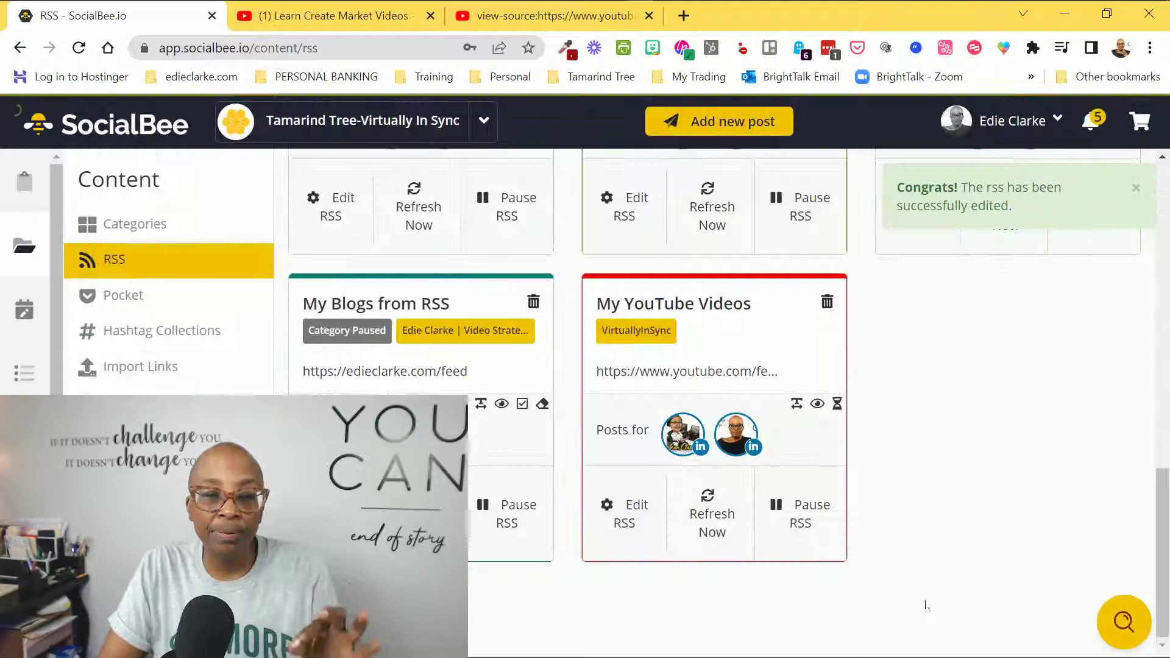
click(121, 222)
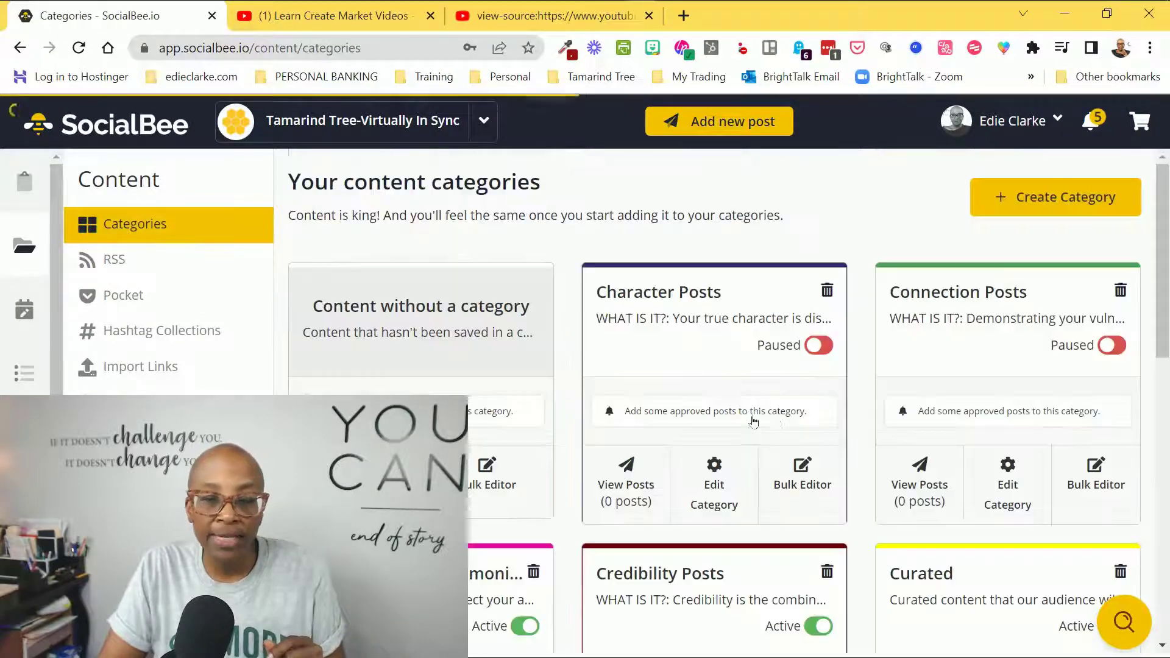
scroll(835, 432, down, 10)
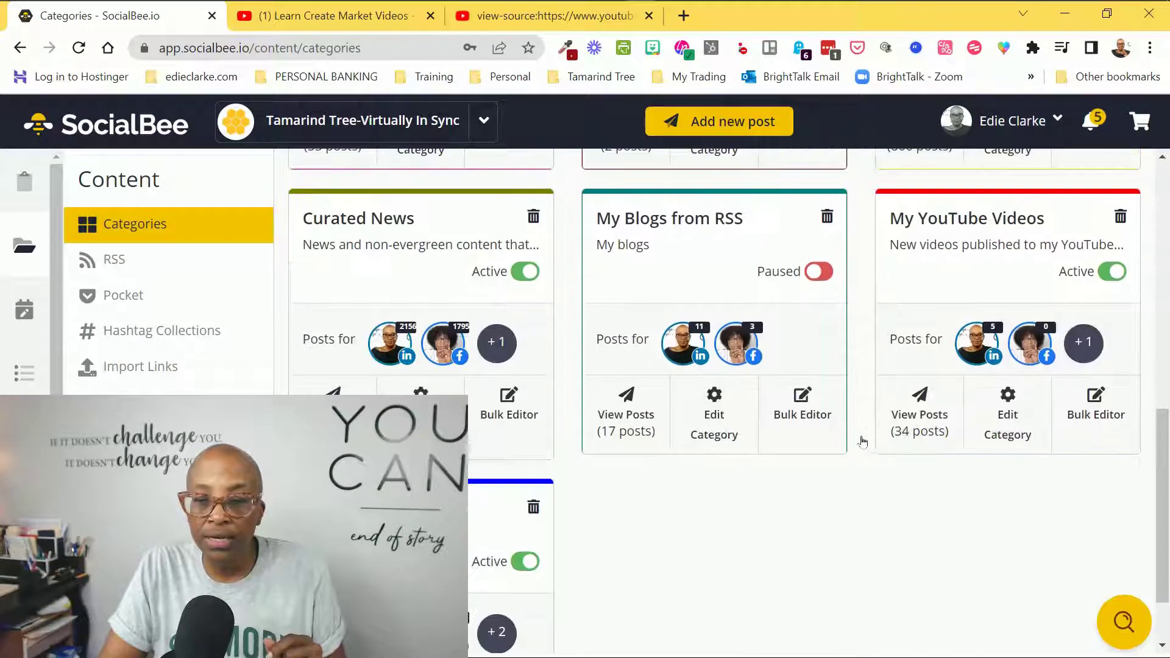
click(936, 416)
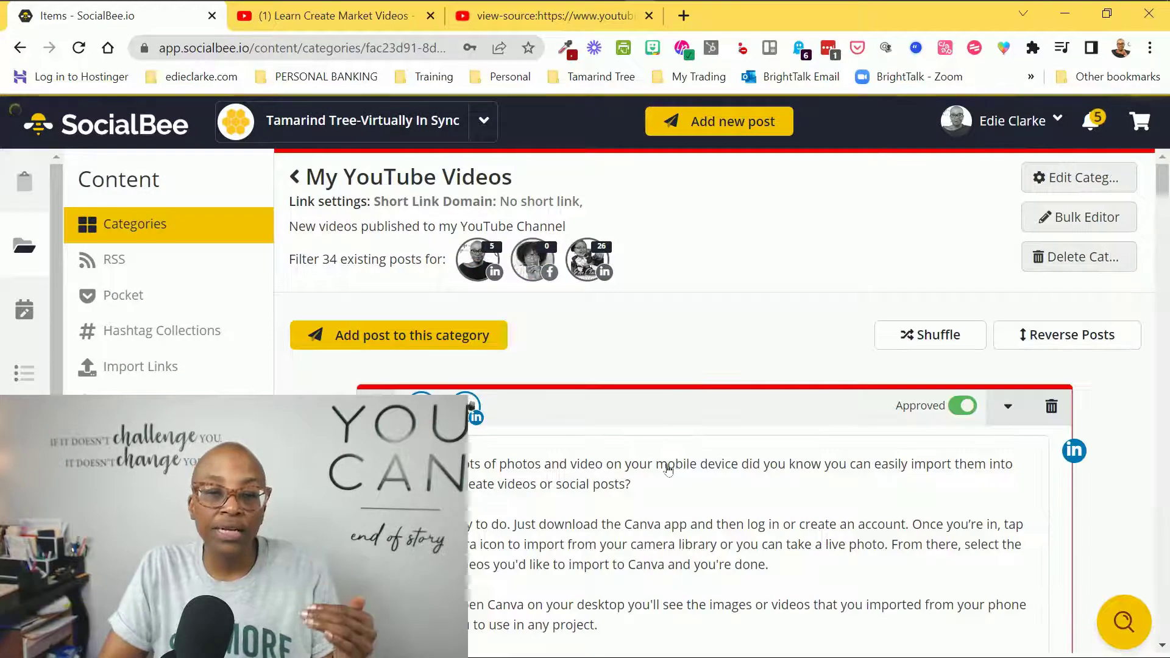
scroll(669, 469, down, 3)
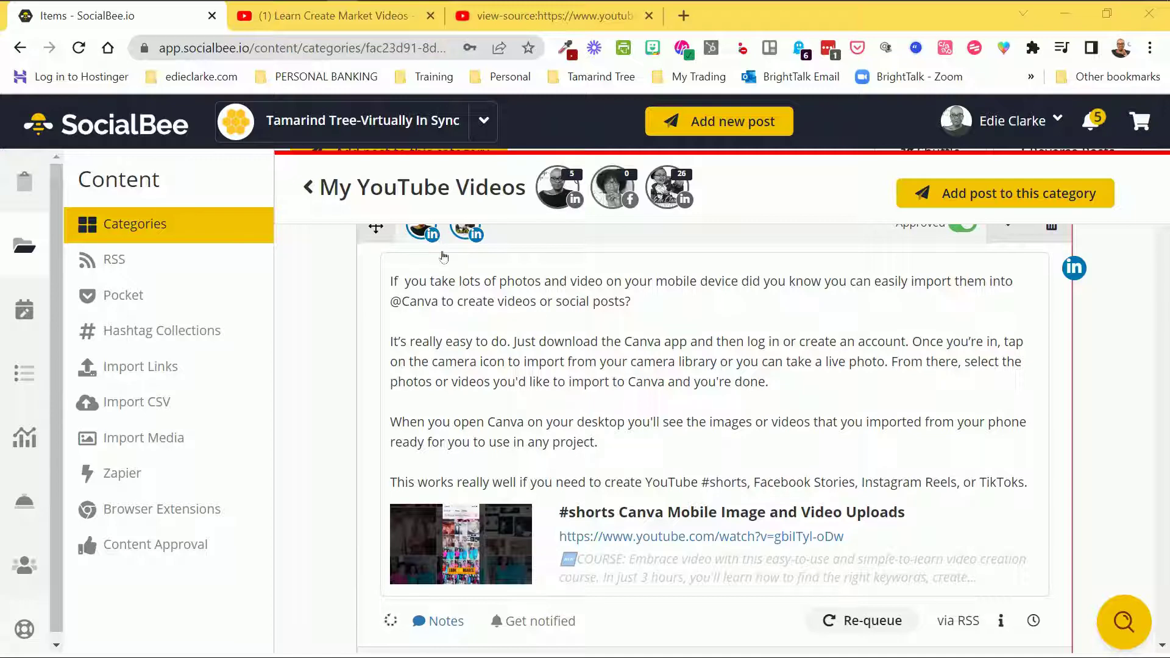
scroll(457, 256, up, 2)
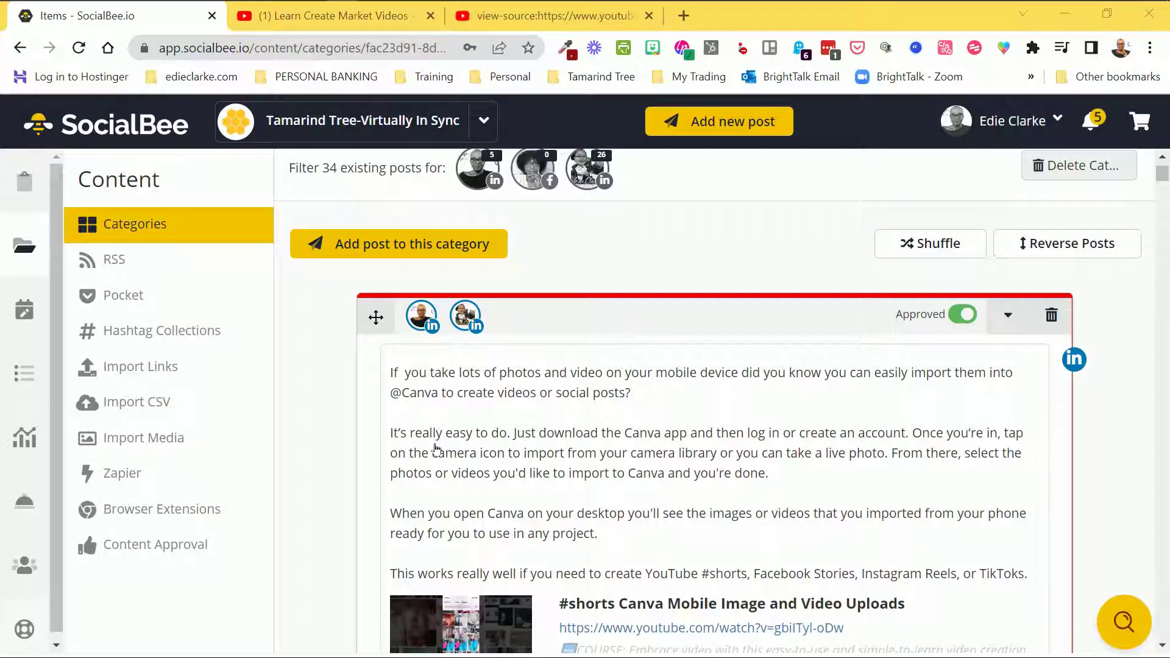
scroll(424, 395, down, 20)
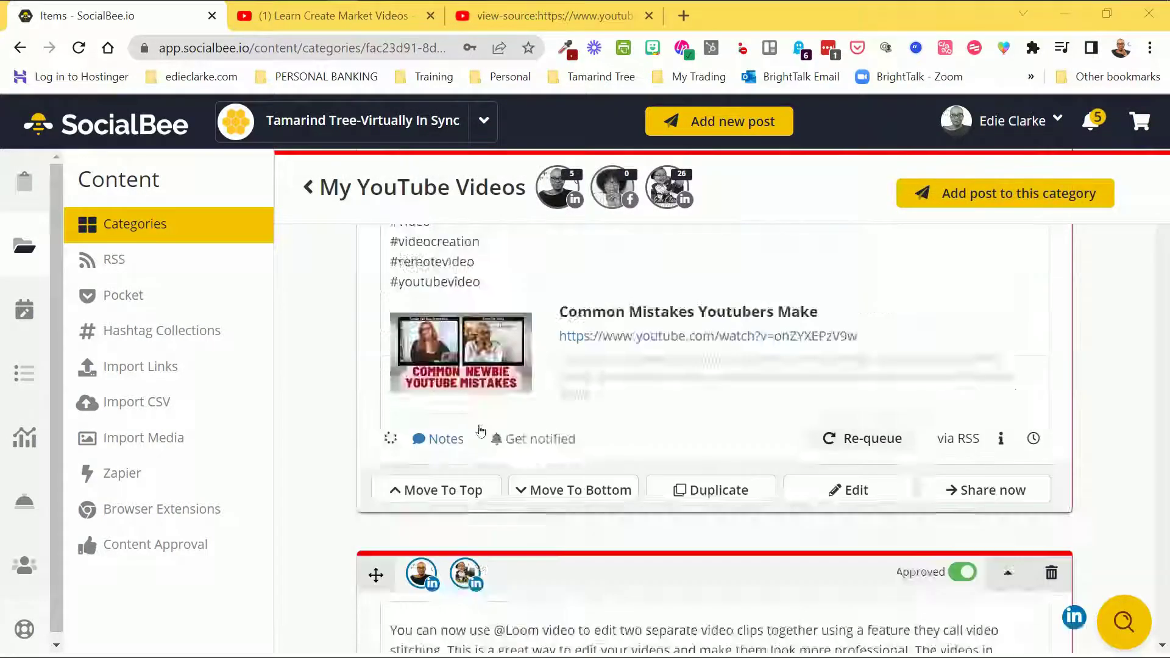
scroll(479, 434, down, 20)
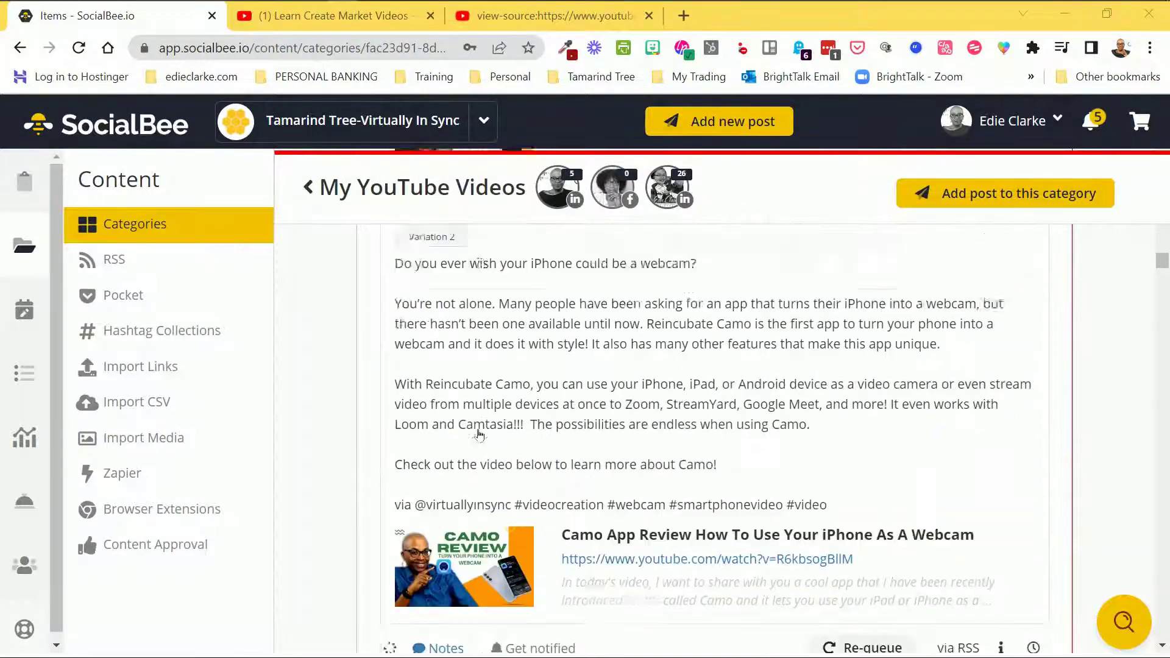
scroll(480, 434, up, 3)
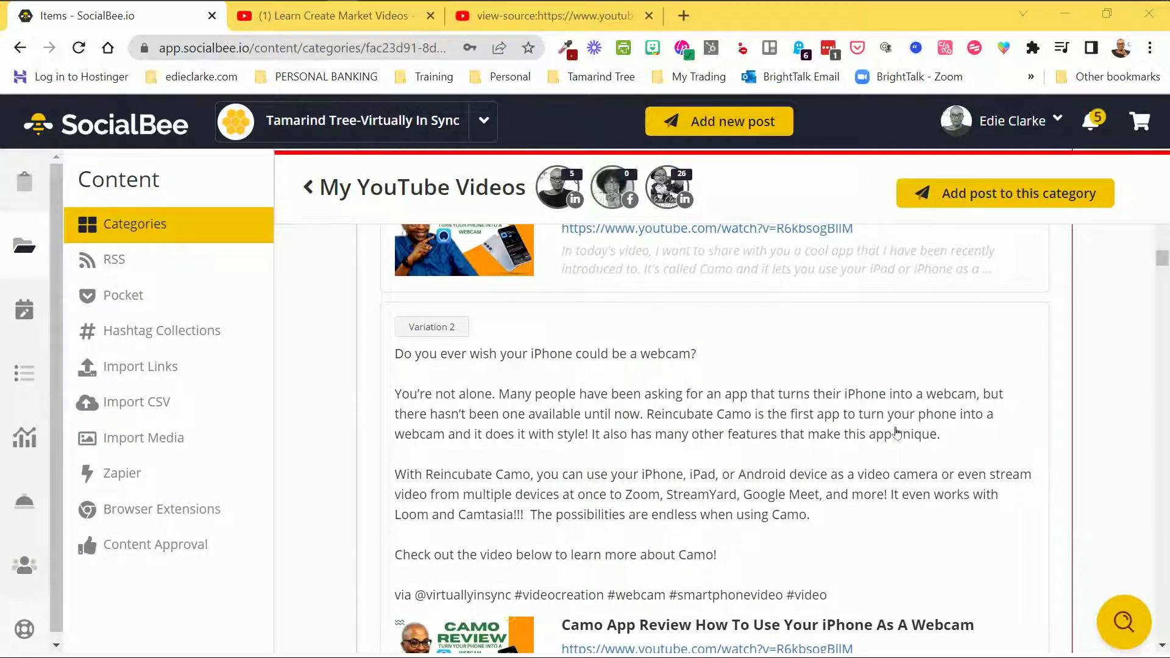
scroll(896, 433, down, 3)
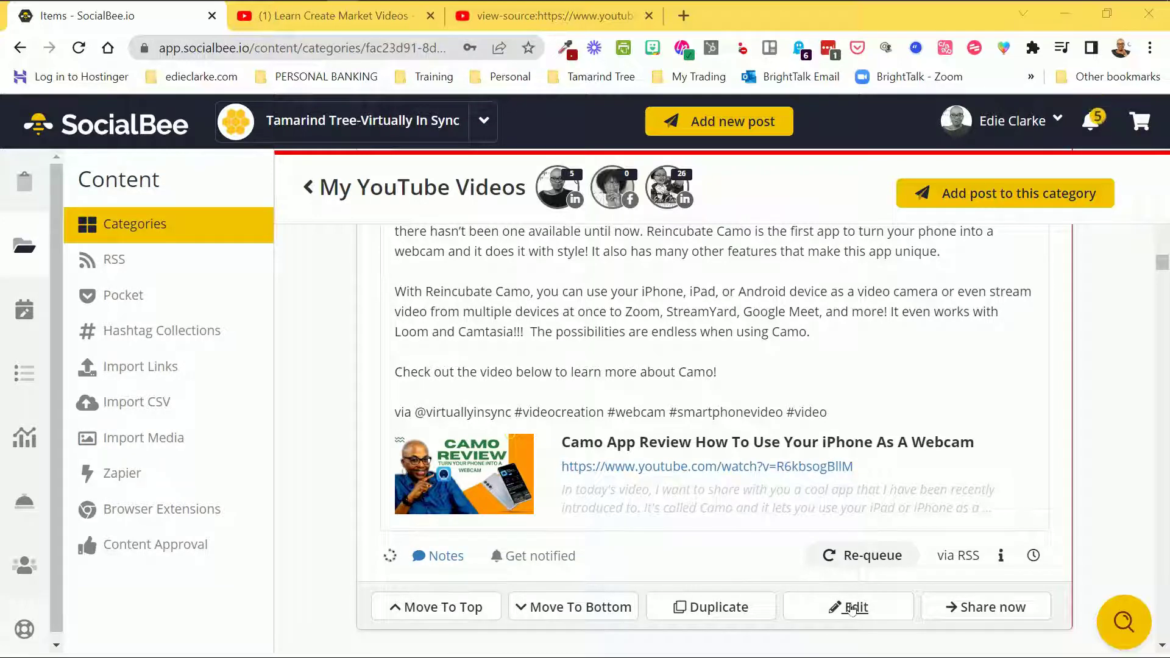
scroll(779, 366, down, 10)
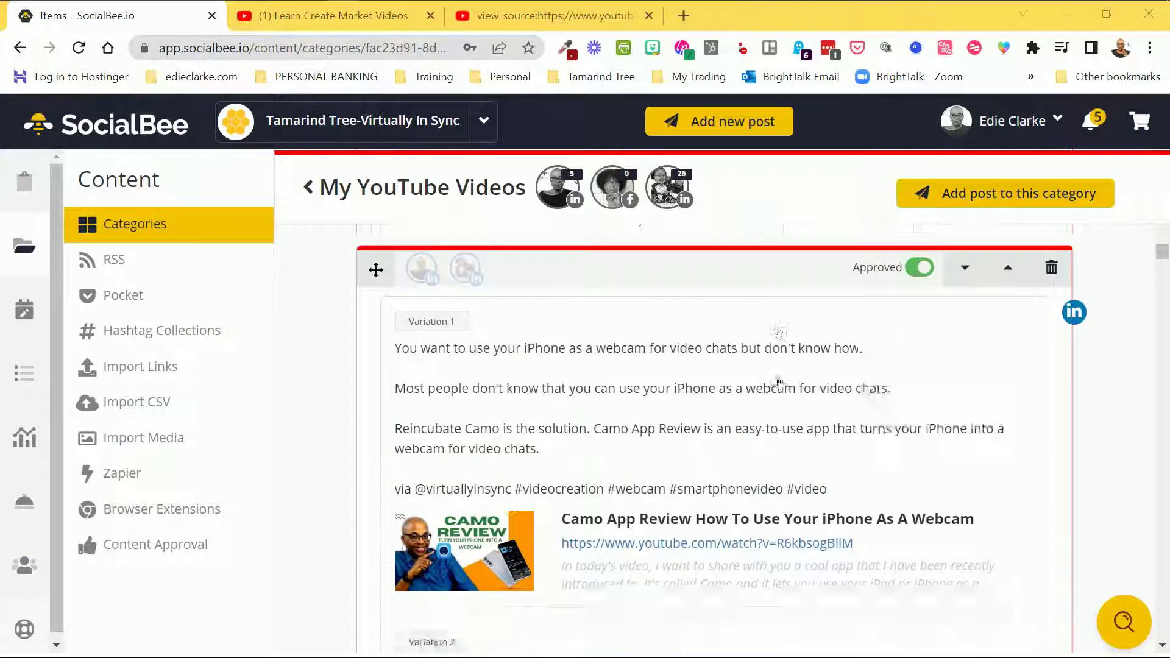
scroll(789, 380, up, 15)
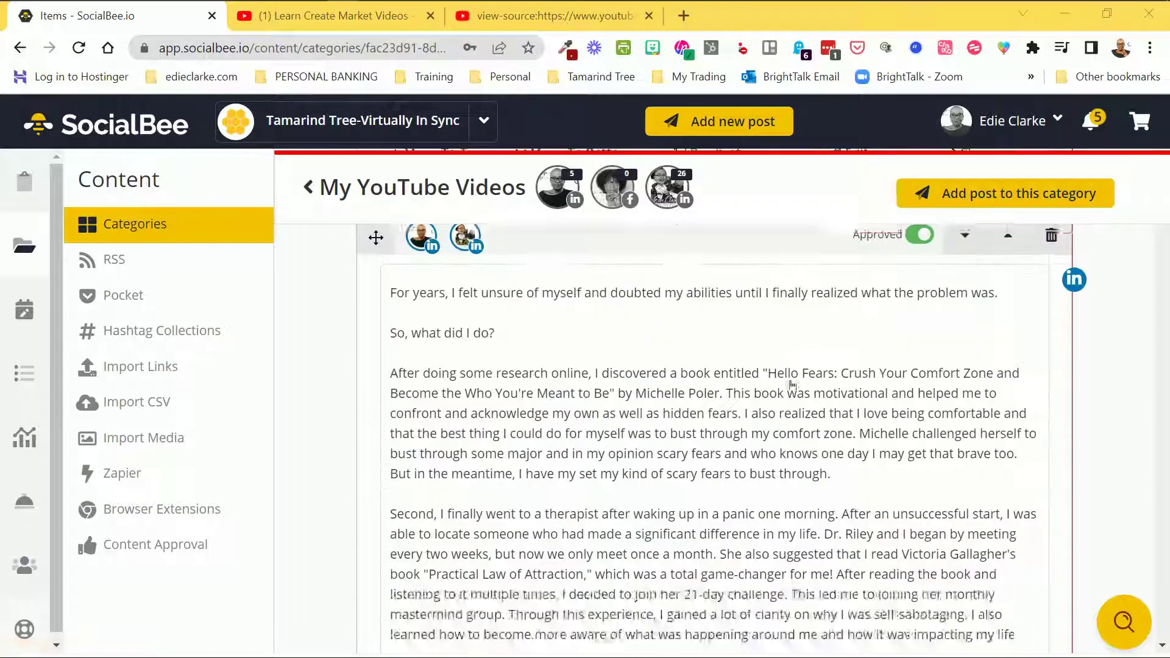
scroll(792, 372, down, 4)
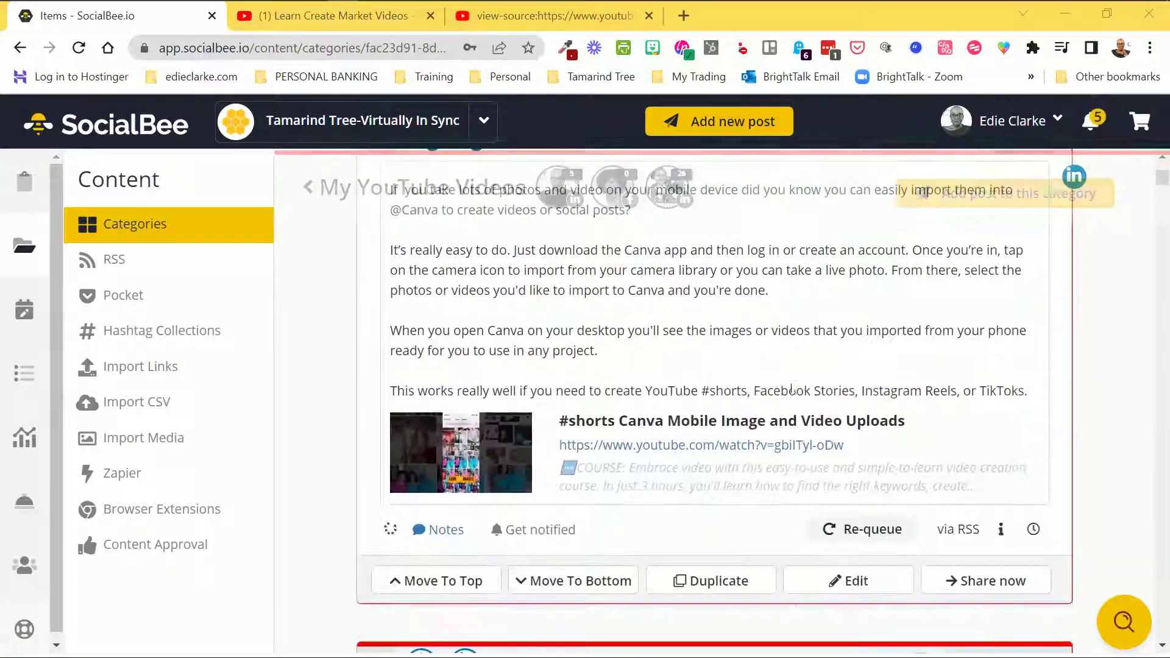
scroll(843, 344, up, 1)
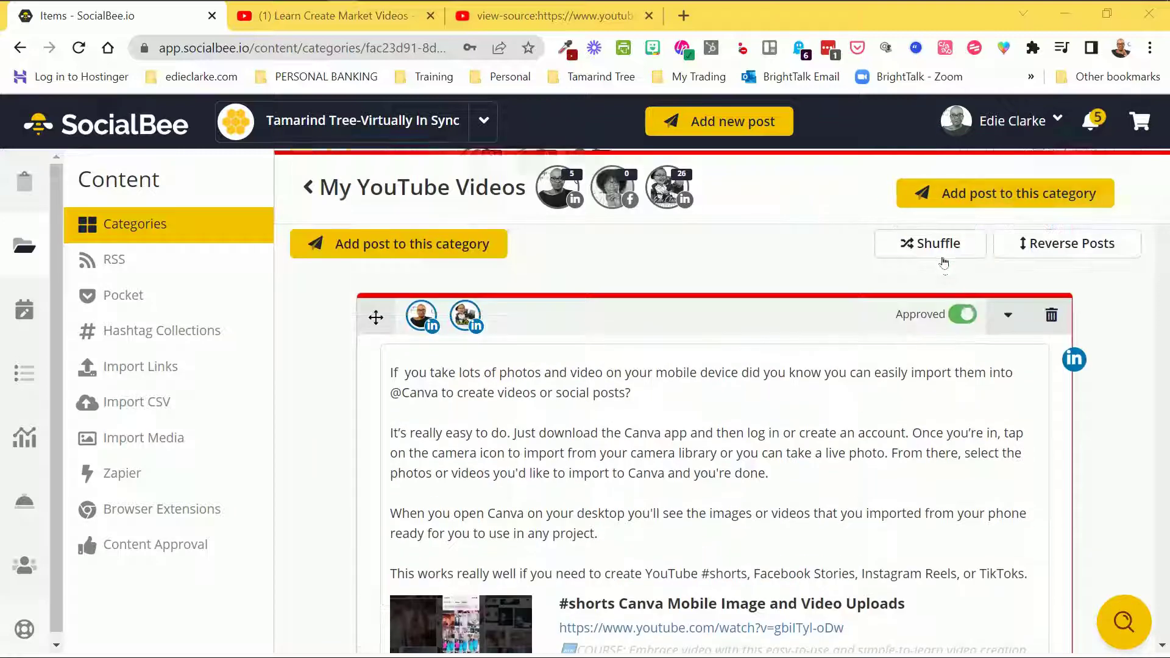
scroll(968, 262, up, 1)
scroll(974, 318, down, 5)
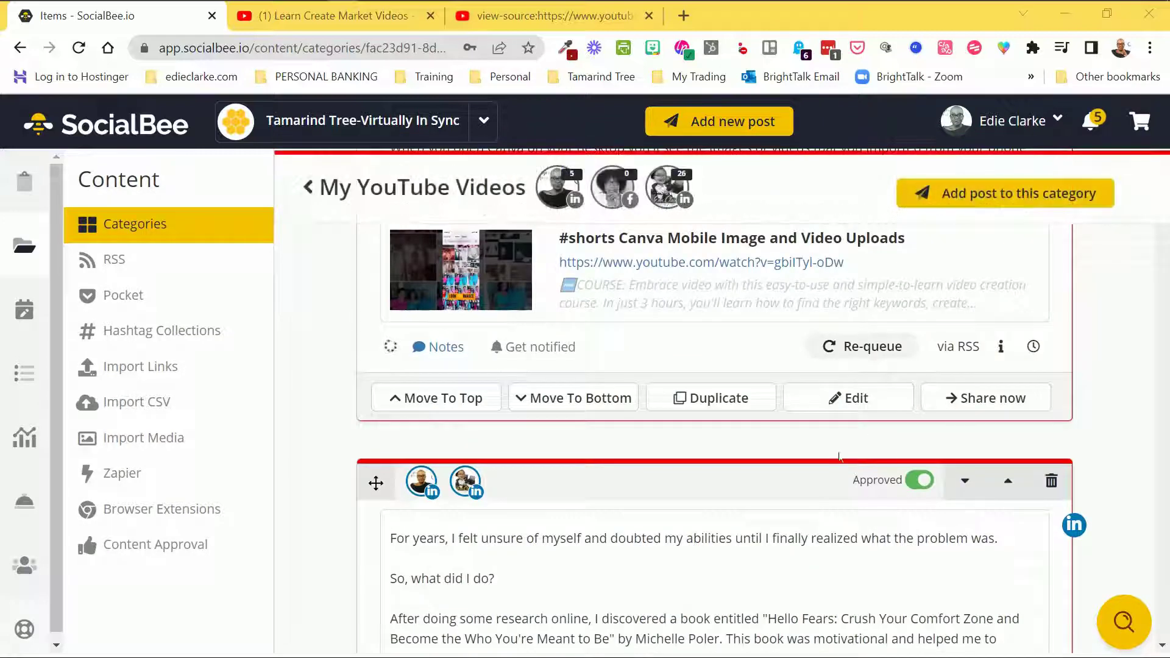